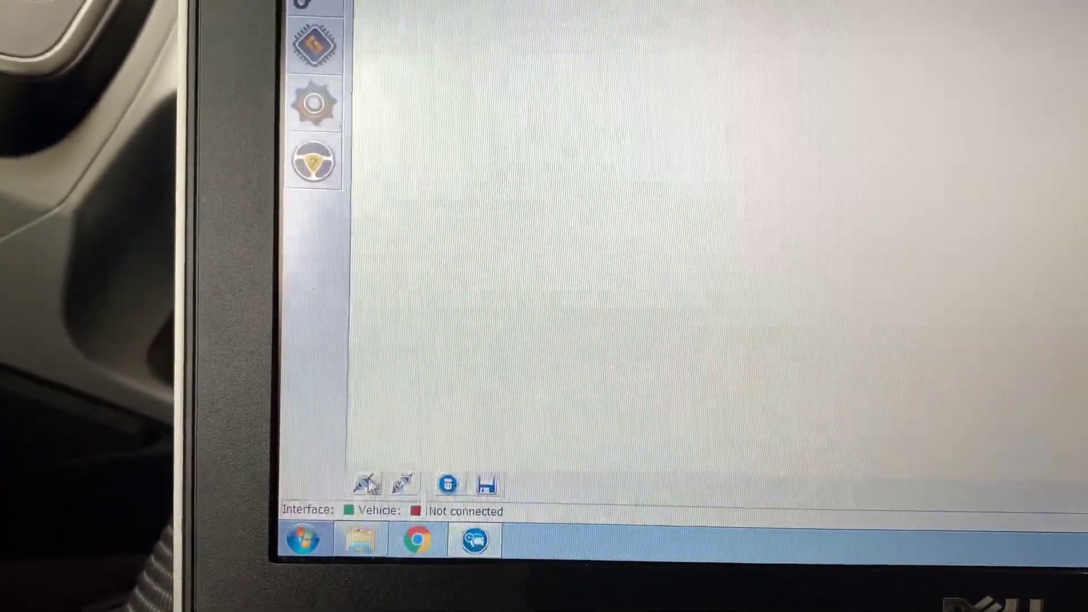
Connect to the Ford Kuga, declining to load the saved vehicle profile
{"action": "left_click", "coordinate": [367, 485]}
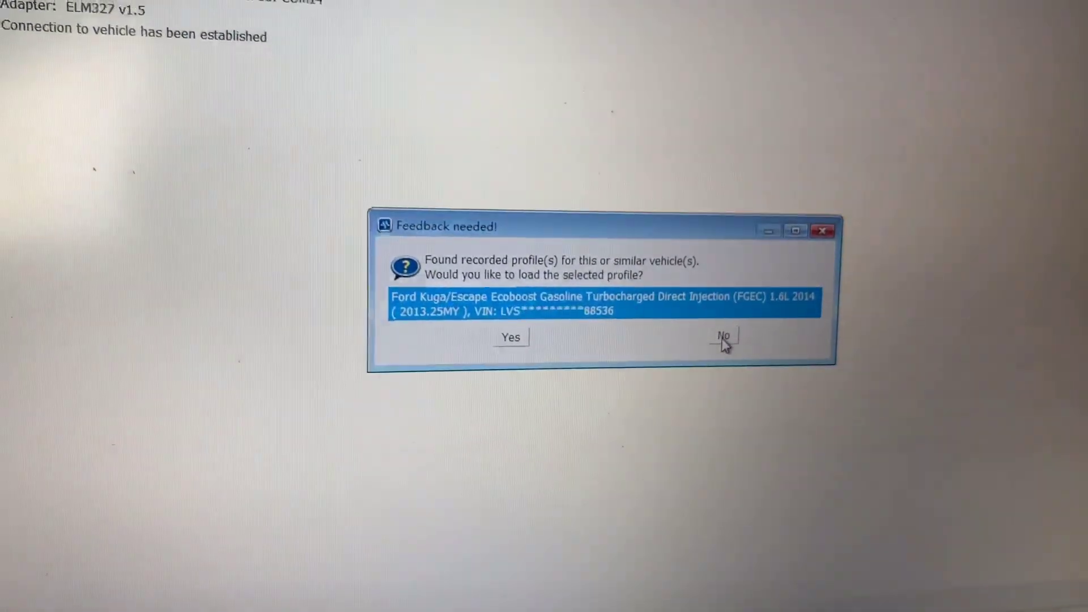
{"action": "left_click", "coordinate": [724, 340]}
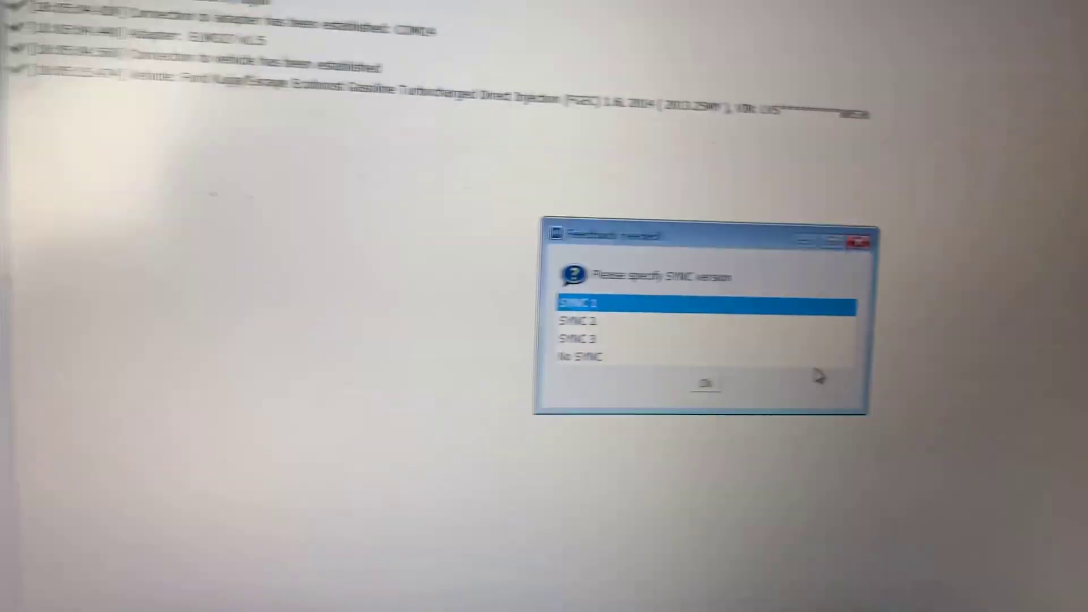
Confirm SYNC 1 as the SYNC version and let the HS CAN module scan run
{"action": "left_click", "coordinate": [652, 342]}
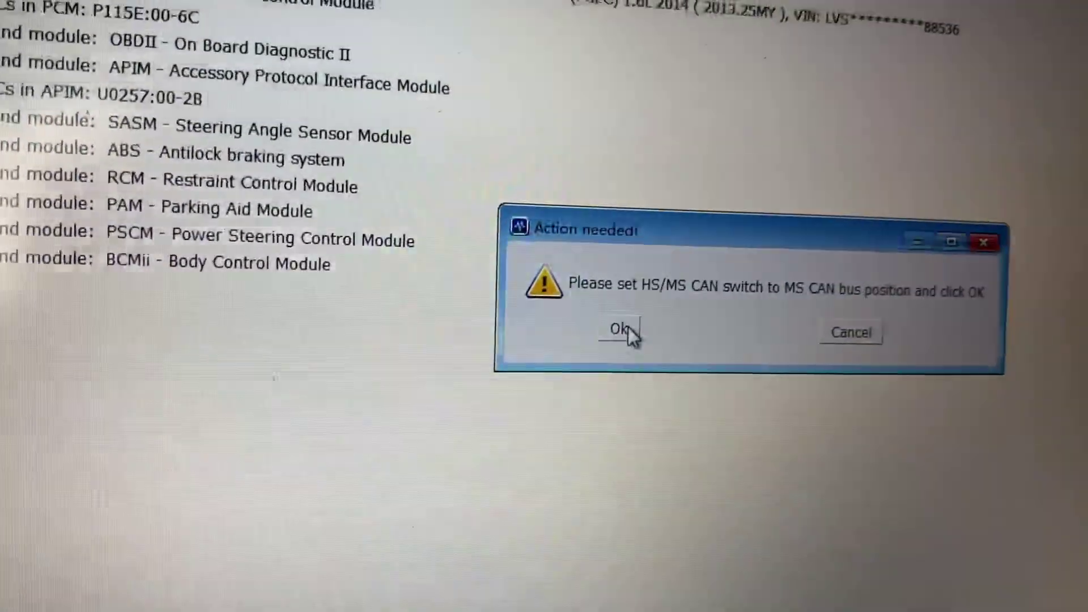
Confirm the adapter is now on MS CAN so the scan completes
{"action": "left_click", "coordinate": [615, 293]}
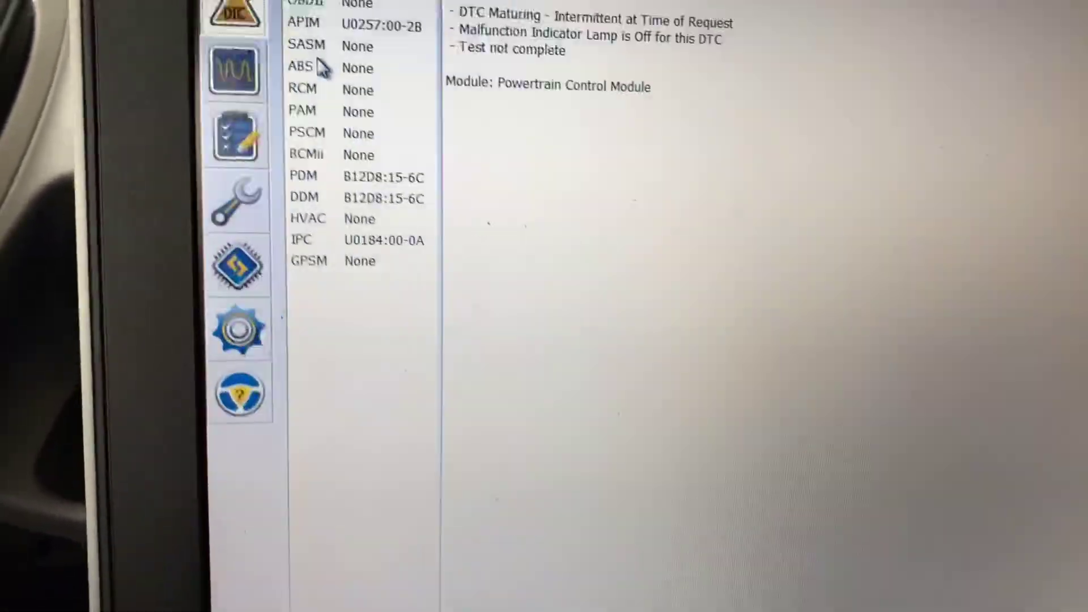
Review the fault details for the OBDII, APIM, SASM, ABS and RCM modules
{"action": "left_click", "coordinate": [264, 115]}
{"action": "left_click", "coordinate": [255, 137]}
{"action": "left_click", "coordinate": [255, 159]}
{"action": "left_click", "coordinate": [255, 180]}
{"action": "left_click", "coordinate": [266, 177]}
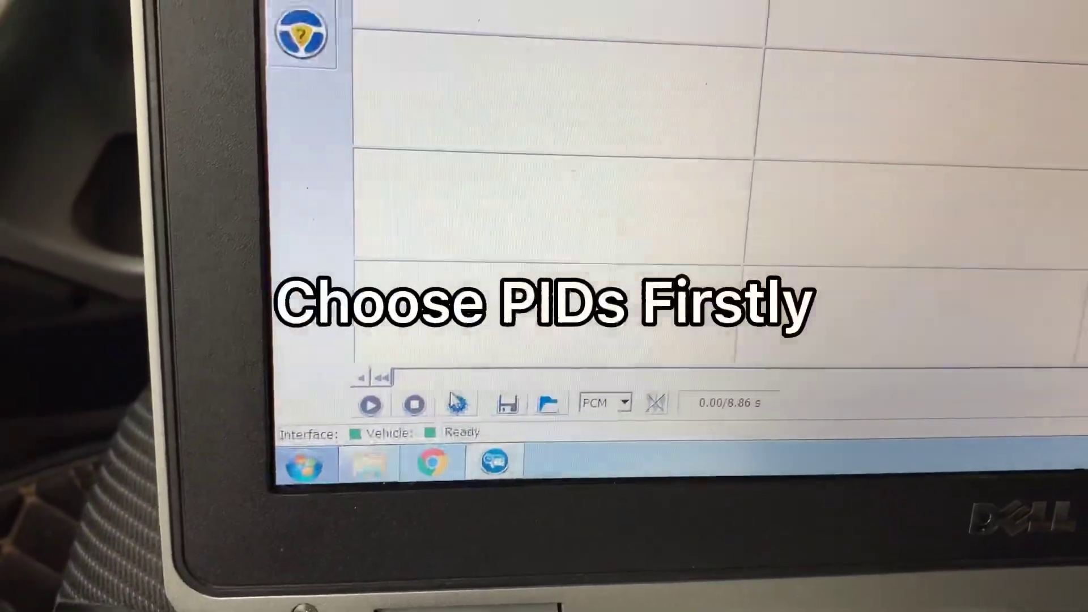
Select AATV, ACRPSV and AF_MOD11 as monitored PCM parameters
{"action": "left_click", "coordinate": [450, 421]}
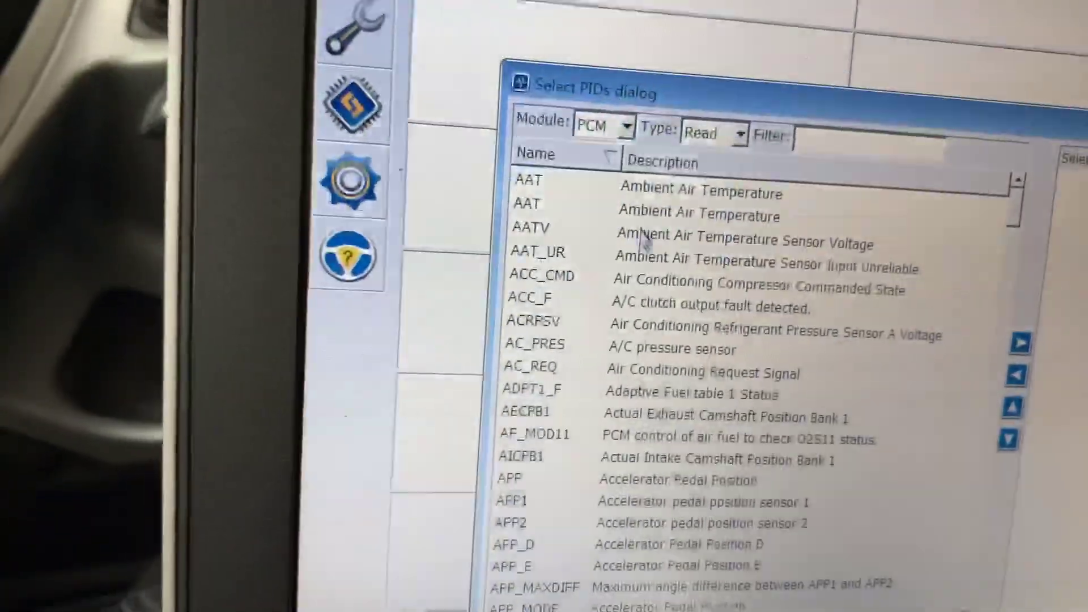
{"action": "left_click", "coordinate": [637, 240]}
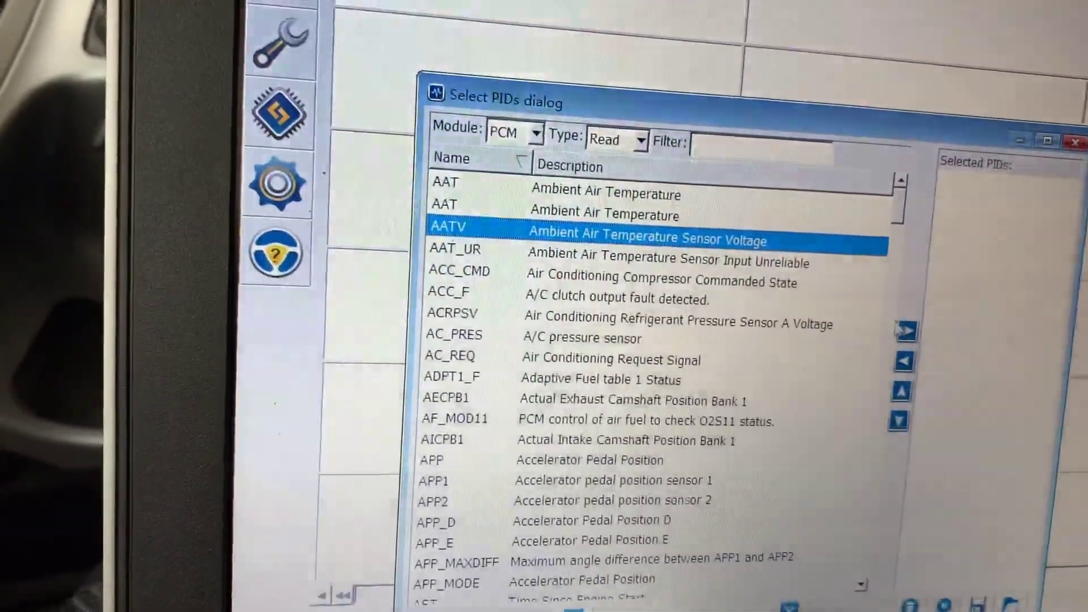
{"action": "left_click", "coordinate": [902, 332]}
{"action": "left_click", "coordinate": [672, 321]}
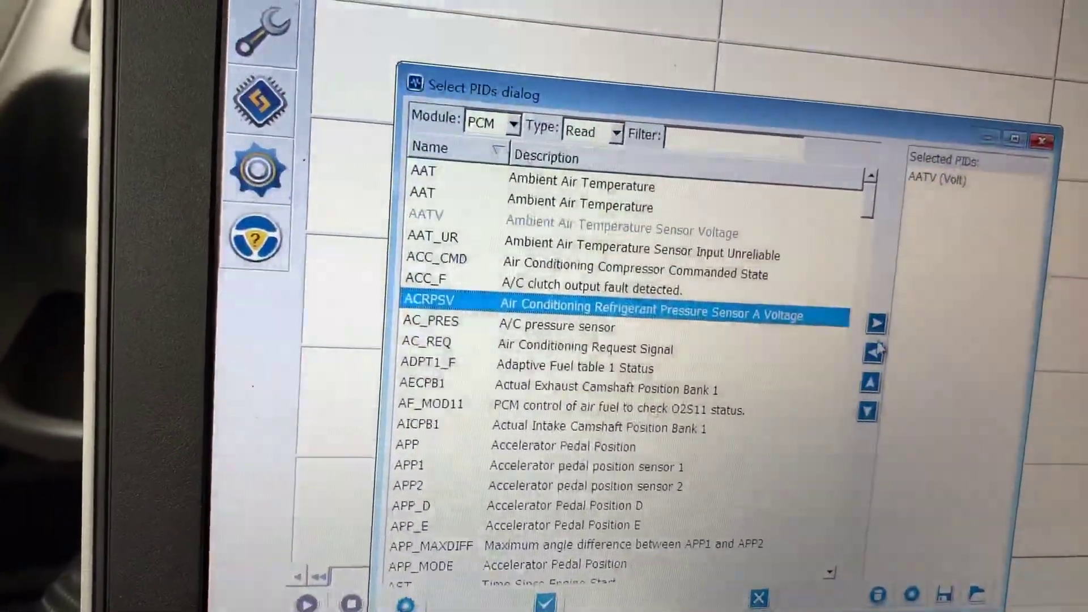
{"action": "left_click", "coordinate": [861, 323]}
{"action": "left_click", "coordinate": [716, 391]}
{"action": "left_click", "coordinate": [847, 304]}
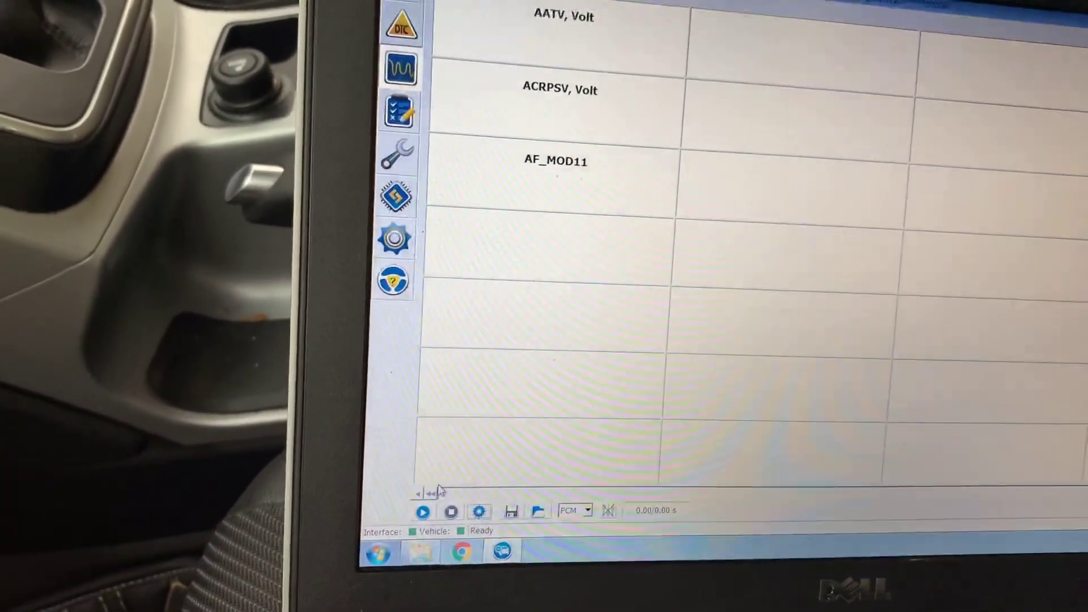
Stream live readings: AATV 2.32 V, ACRPSV 1.52 V, AF_MOD11 No
{"action": "left_click", "coordinate": [432, 520]}
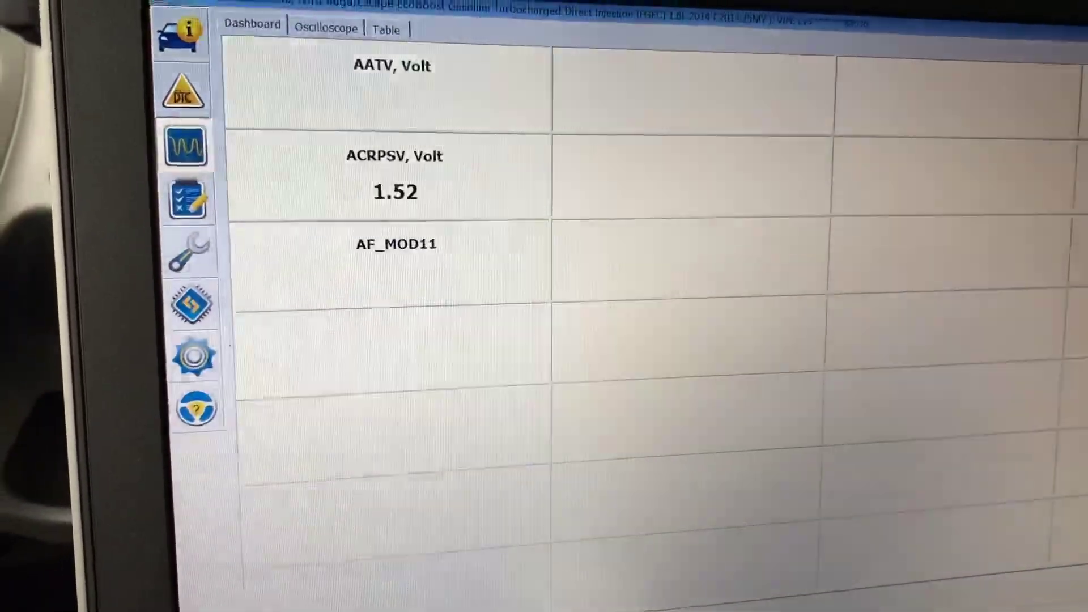
Remove AATV, ACRPSV and AF_MOD11 from the selection and switch the module to IPC
{"action": "left_click", "coordinate": [869, 79]}
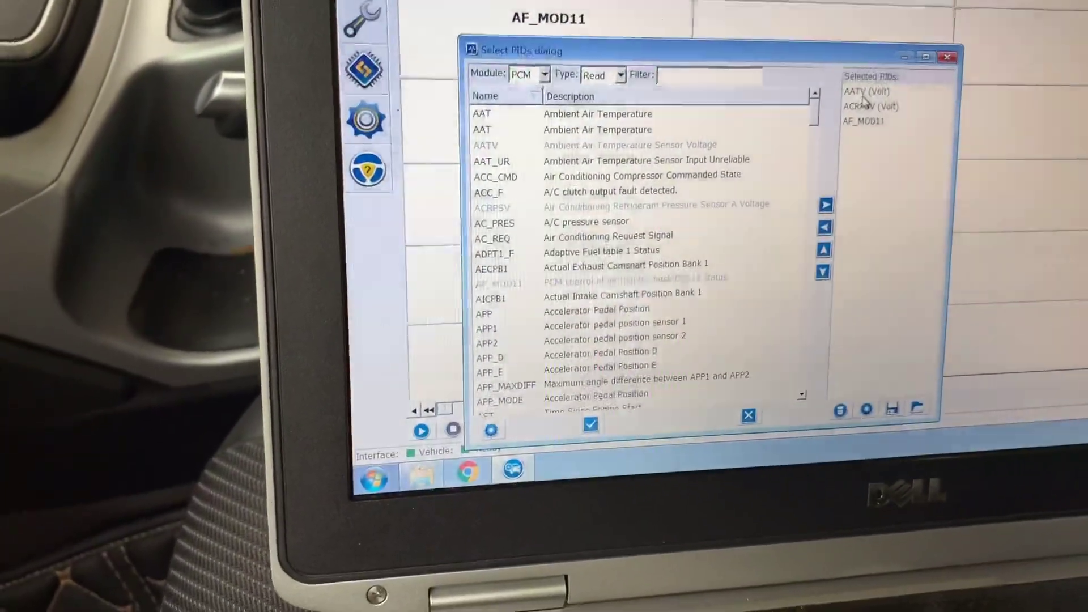
{"action": "left_click", "coordinate": [866, 92]}
{"action": "left_click", "coordinate": [825, 227]}
{"action": "left_click", "coordinate": [836, 113]}
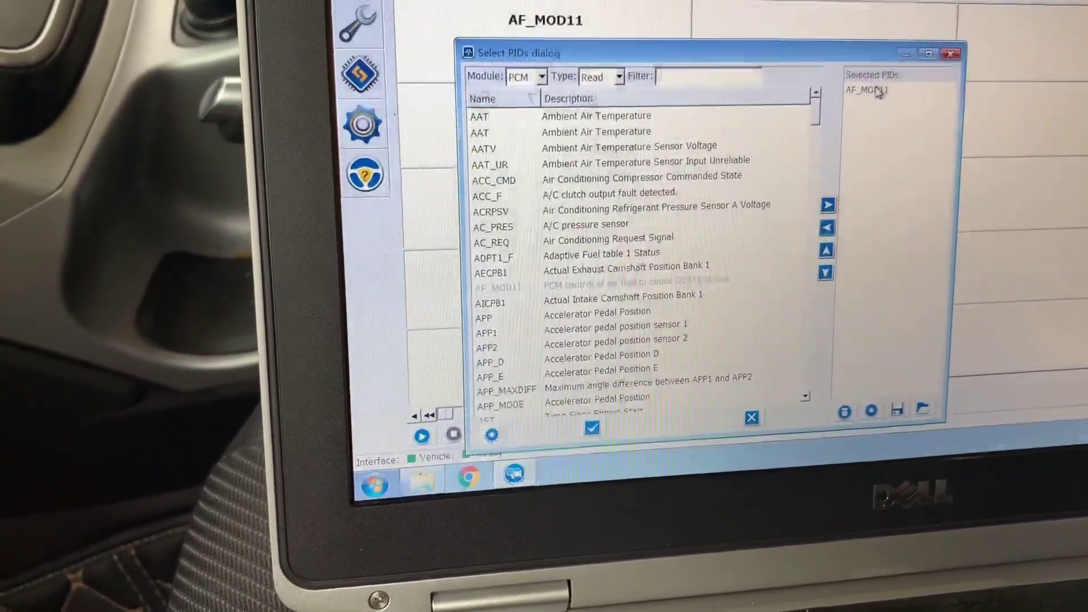
{"action": "left_click", "coordinate": [501, 376]}
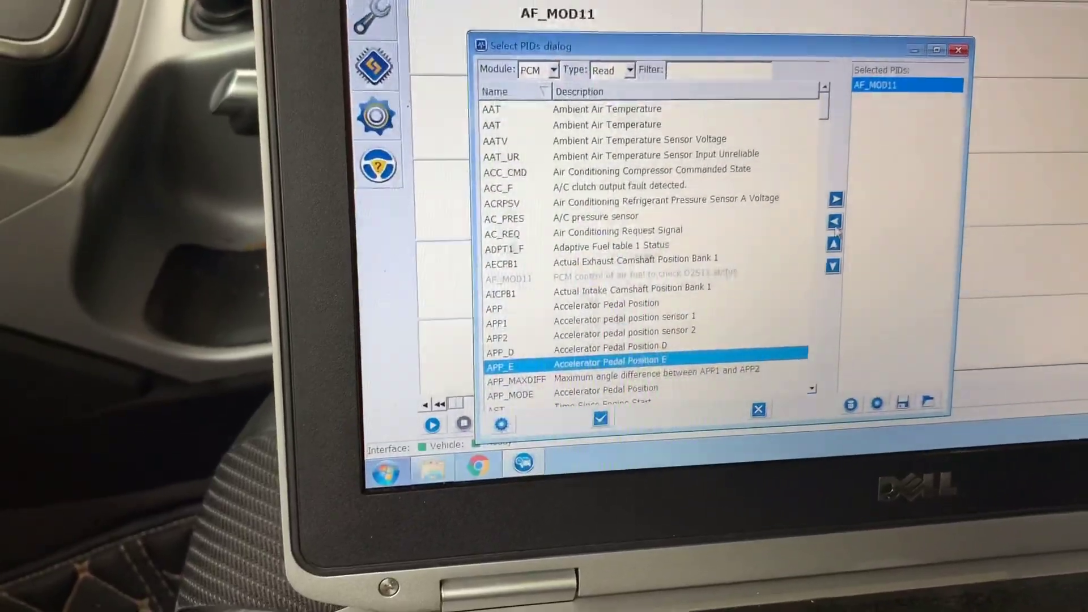
{"action": "left_click", "coordinate": [835, 221]}
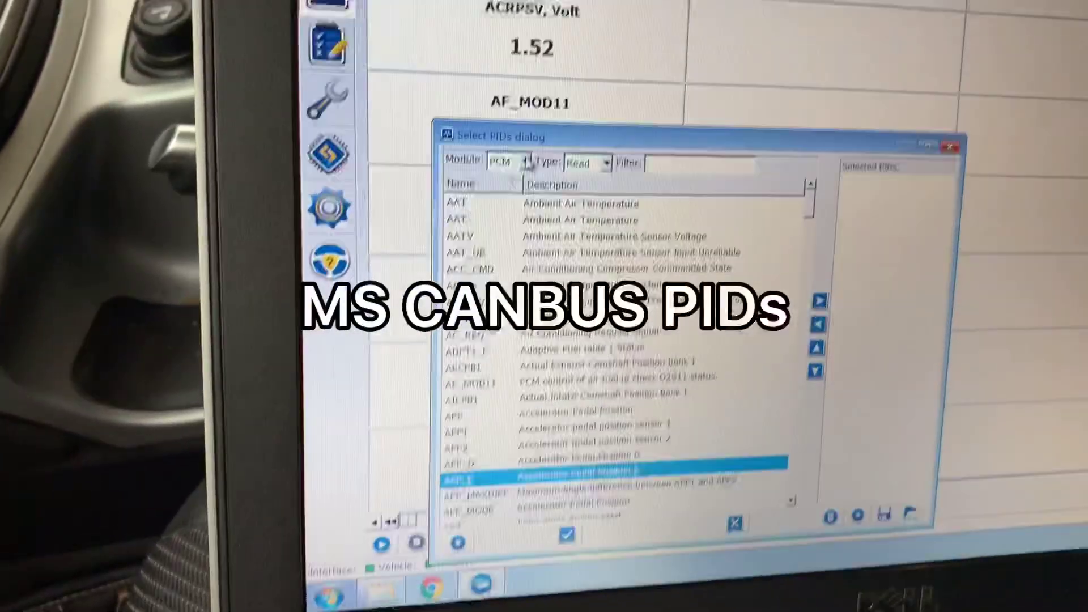
{"action": "left_click", "coordinate": [525, 162]}
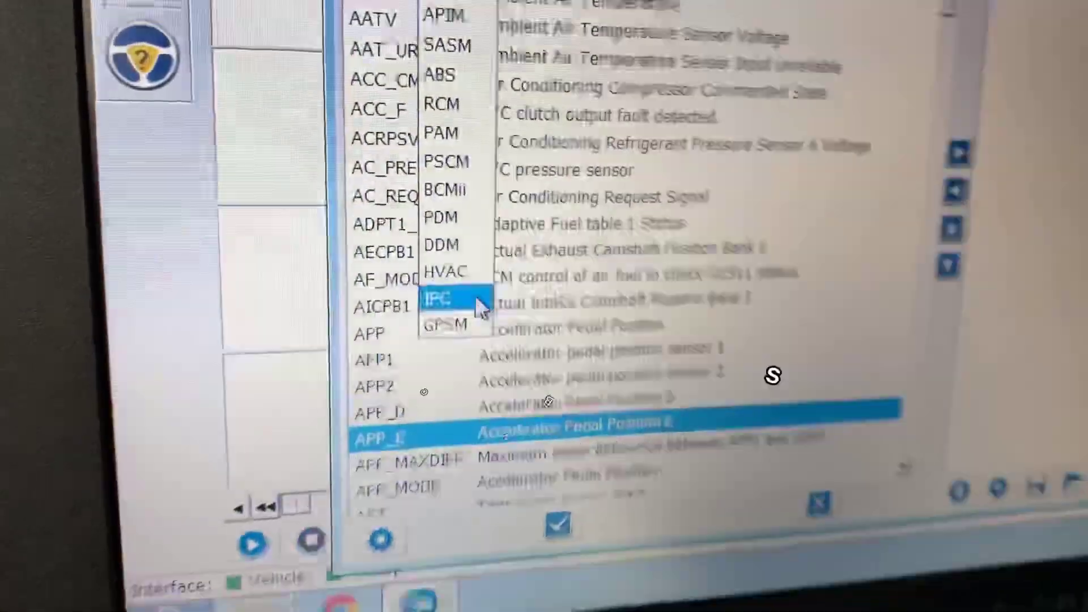
{"action": "left_click", "coordinate": [479, 303]}
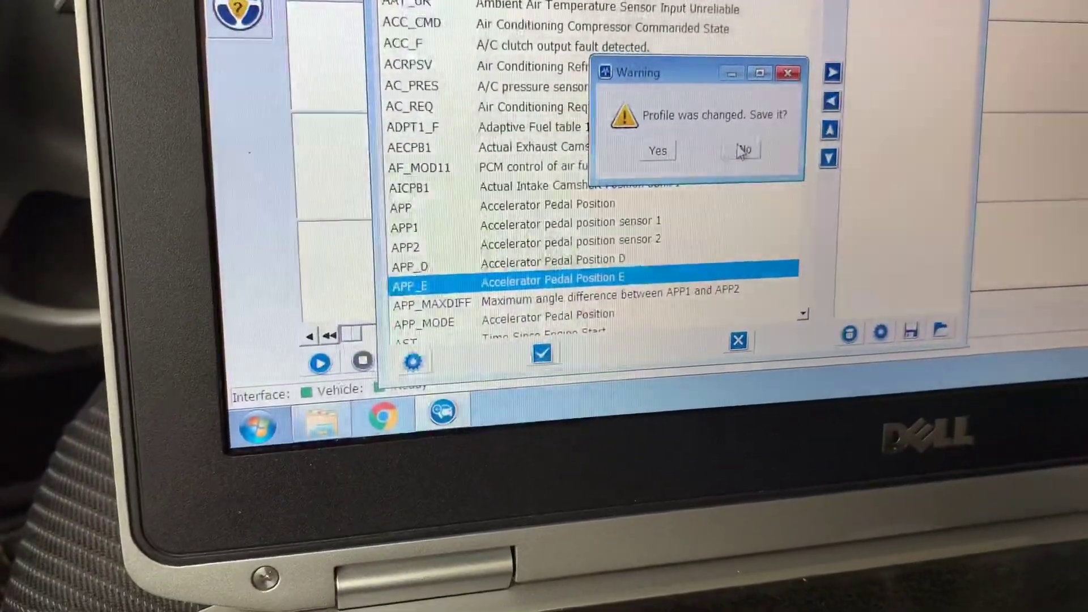
Discard the profile changes and confirm the selected IPC parameters
{"action": "left_click", "coordinate": [647, 159]}
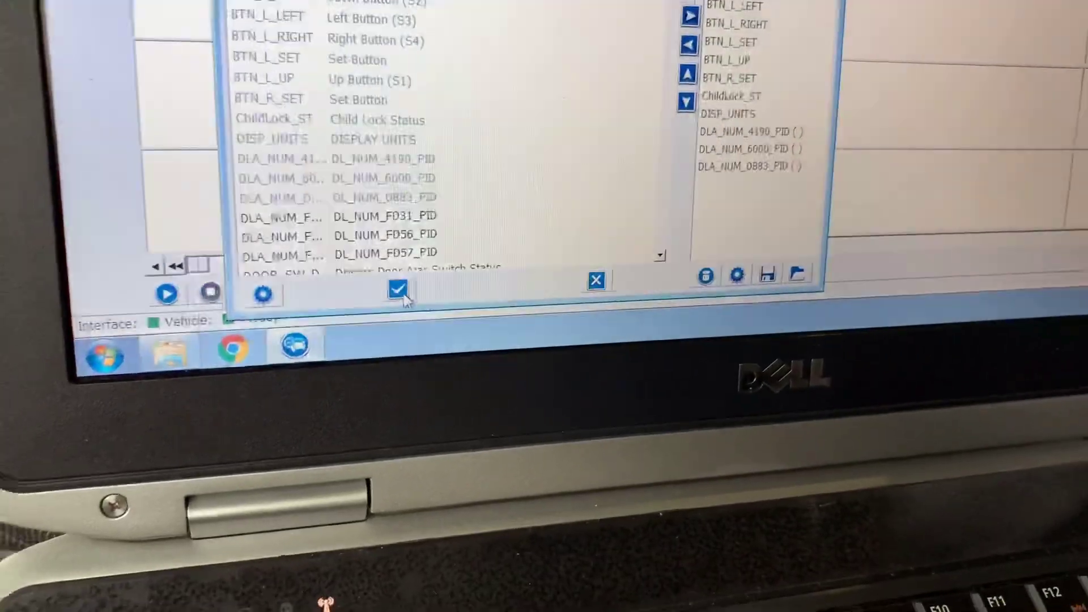
{"action": "left_click", "coordinate": [386, 279]}
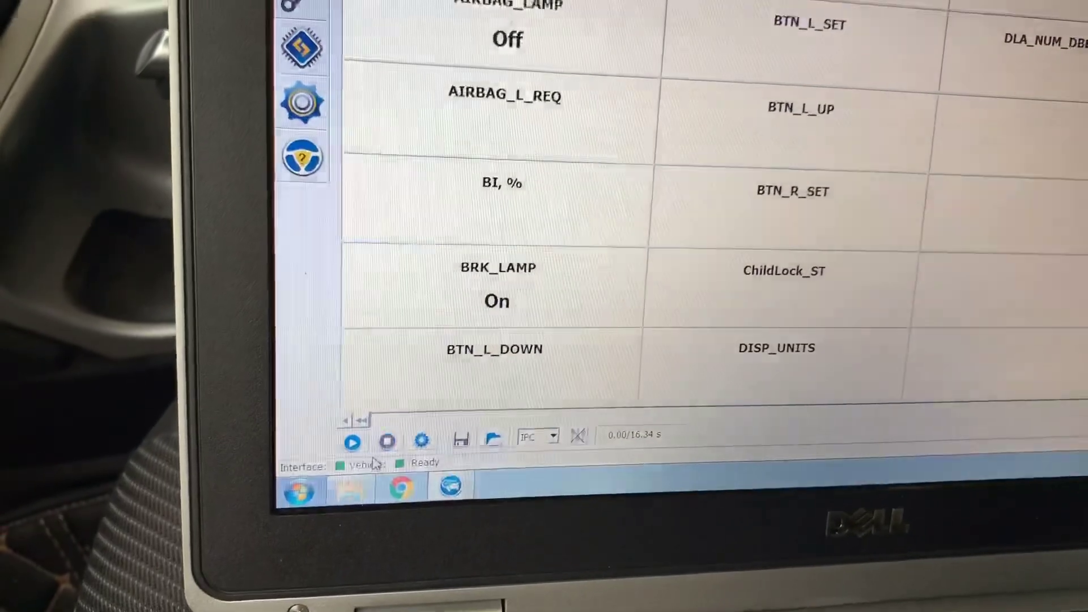
Stream the IPC readings live, then bring up the service procedures list
{"action": "left_click", "coordinate": [353, 444]}
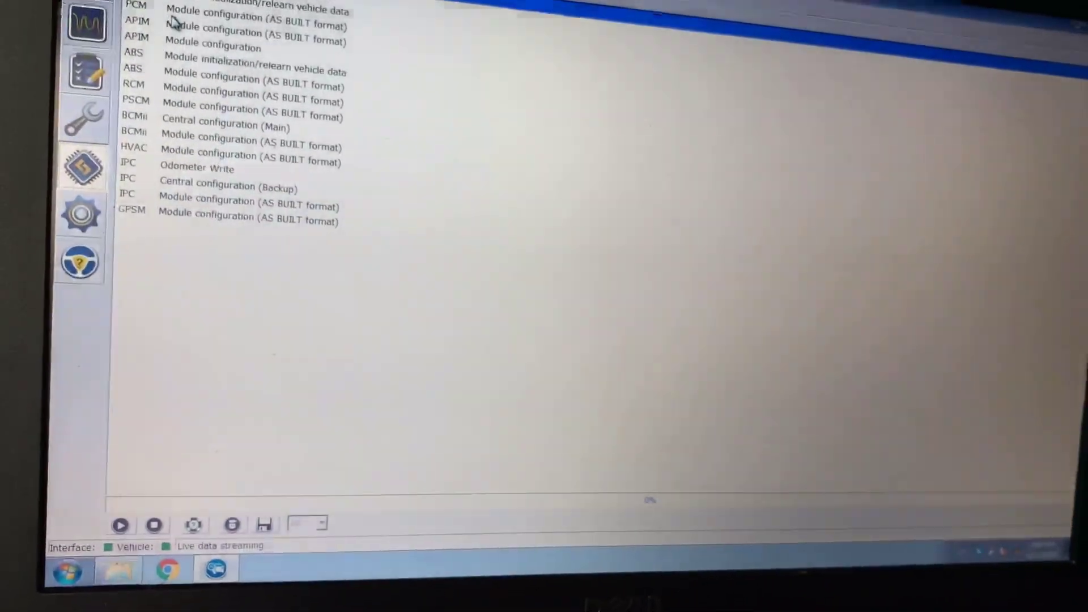
{"action": "left_click", "coordinate": [95, 129]}
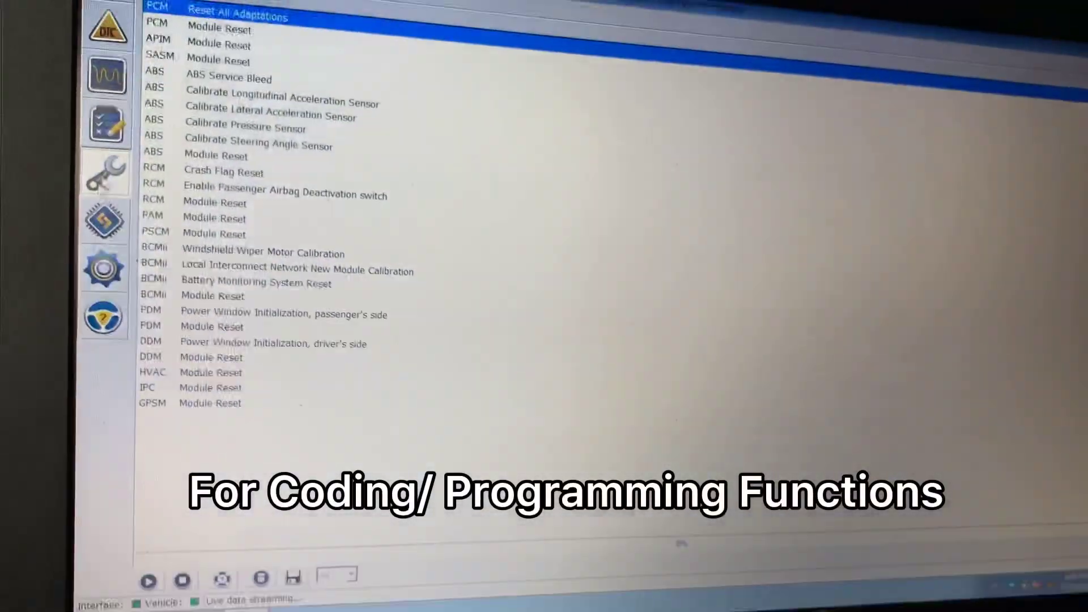